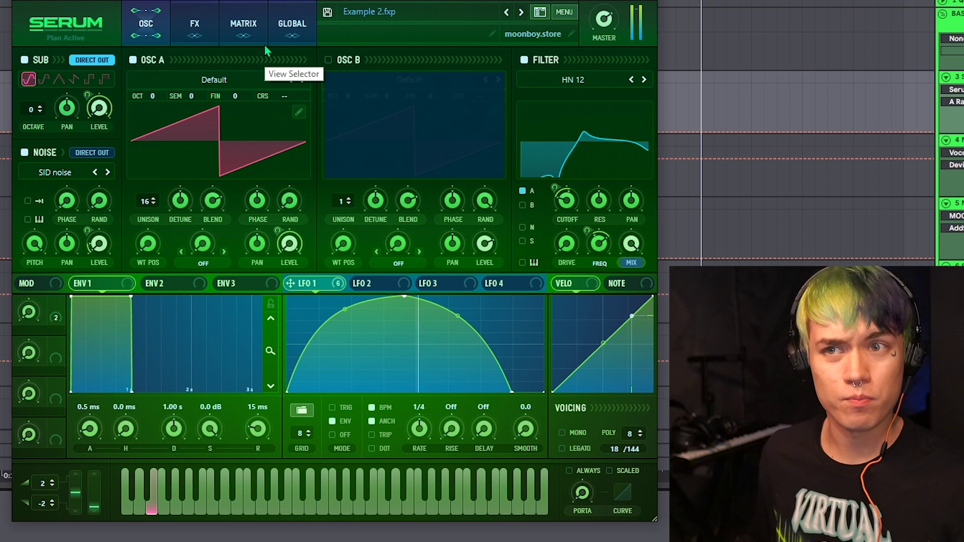
Step: Set oscillator A's unison stereo width to 0 in the global settings
left_click(285, 26)
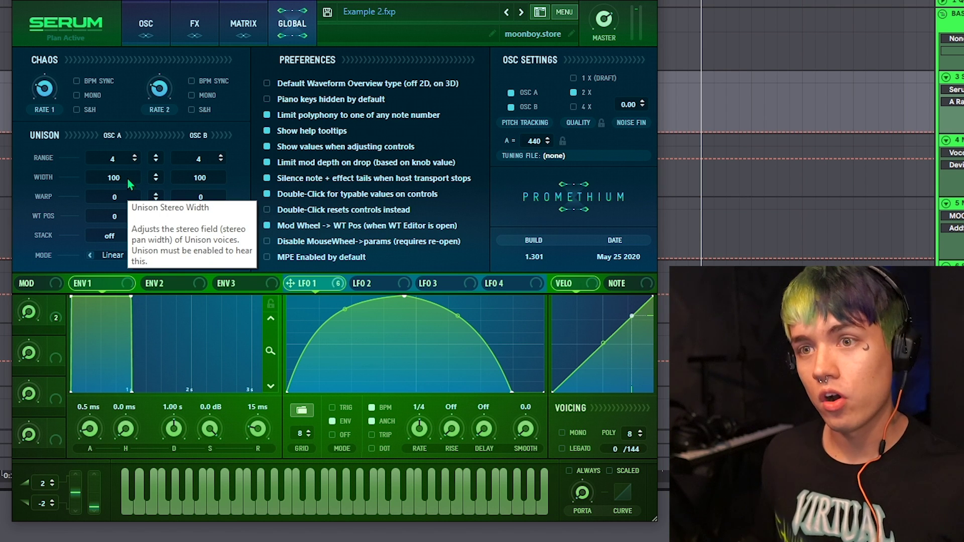
left_click_drag(130, 184, 152, 341)
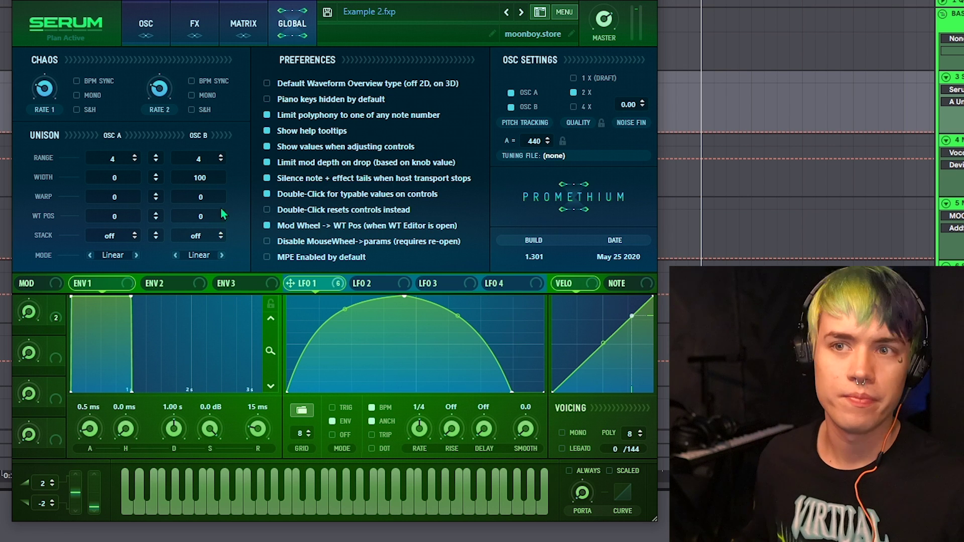
Step: Return to the oscillator view and adjust the LFO 1 modulation depth on oscillator A's unison detune
left_click(146, 33)
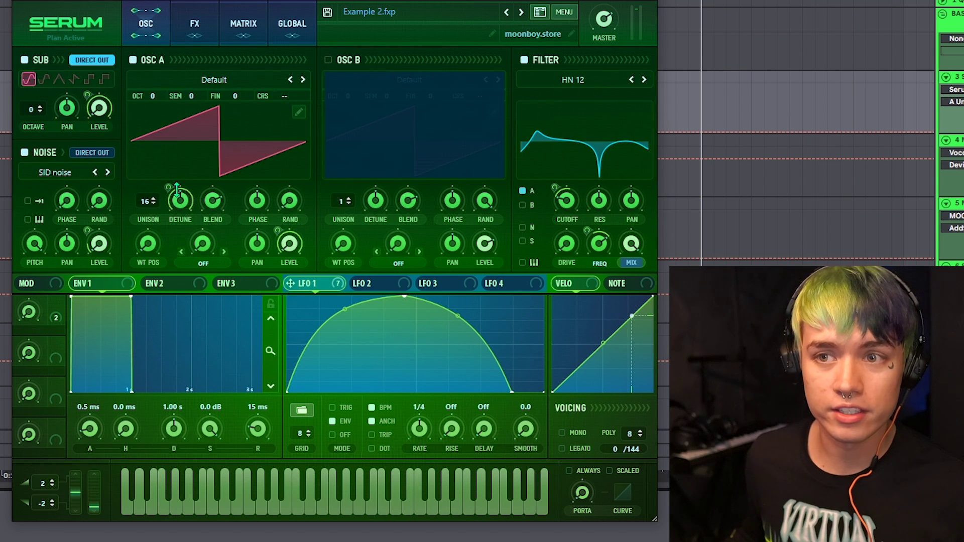
left_click_drag(170, 188, 176, 213)
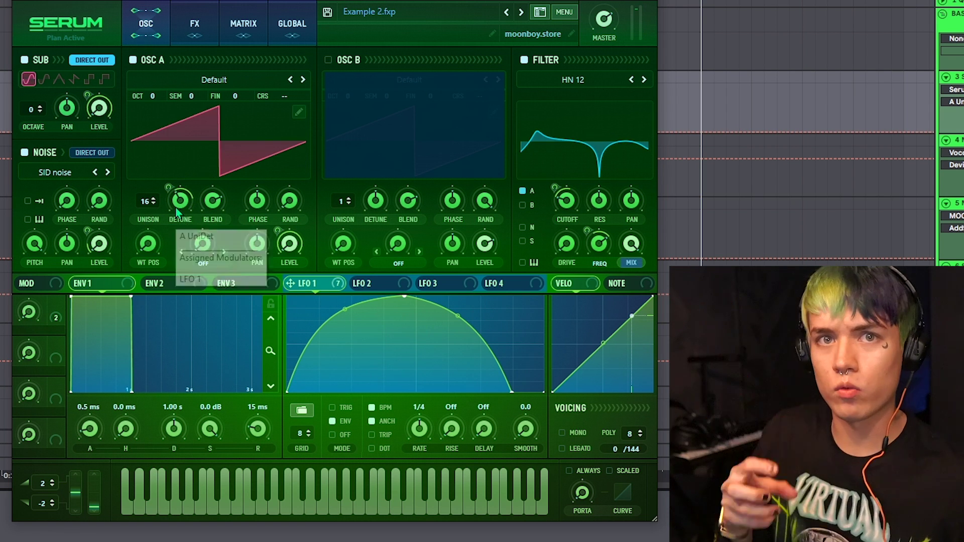
left_click_drag(169, 187, 167, 167)
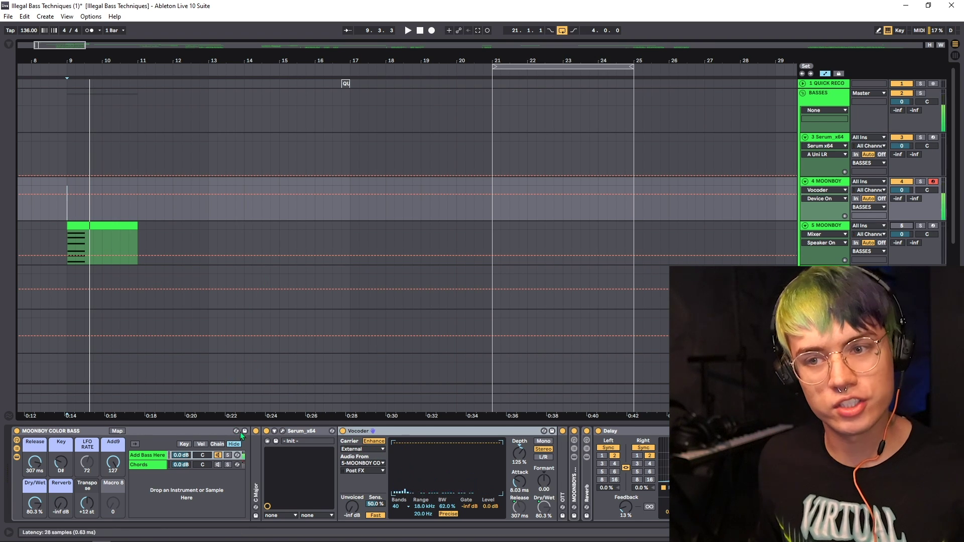
Step: Open the Serum in the MOONBOY COLOR BASS rack and examine the Vocoder's external carrier and its audio source
left_click(283, 431)
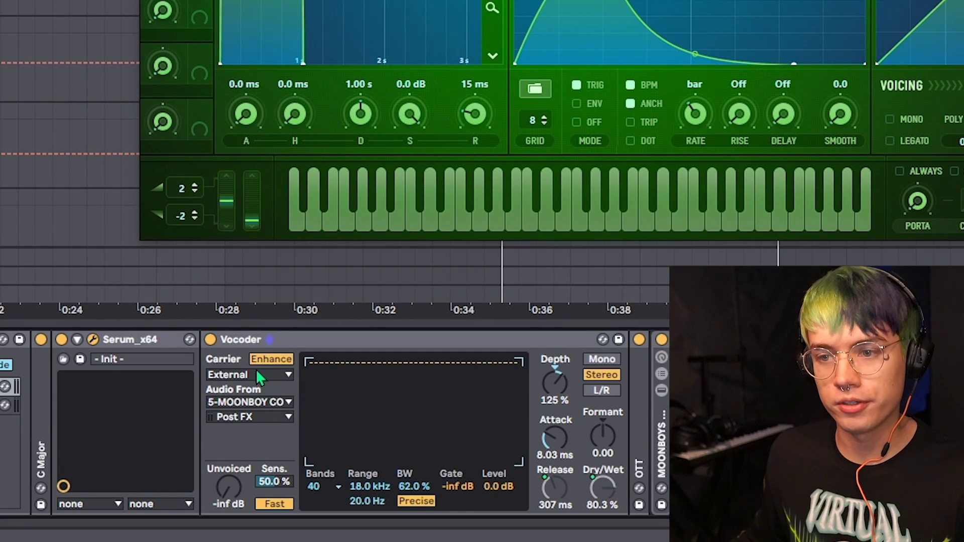
left_click(257, 373)
left_click(251, 371)
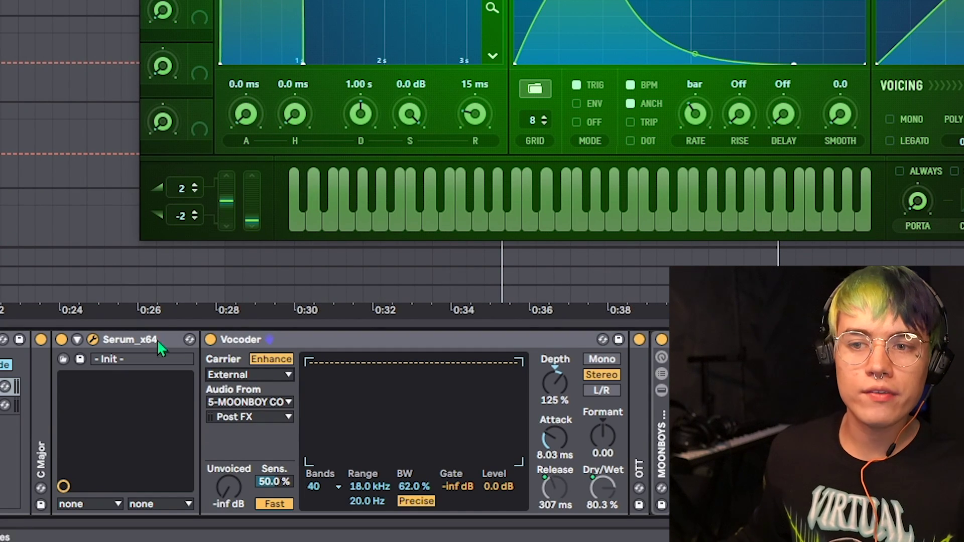
left_click(215, 401)
left_click(221, 408)
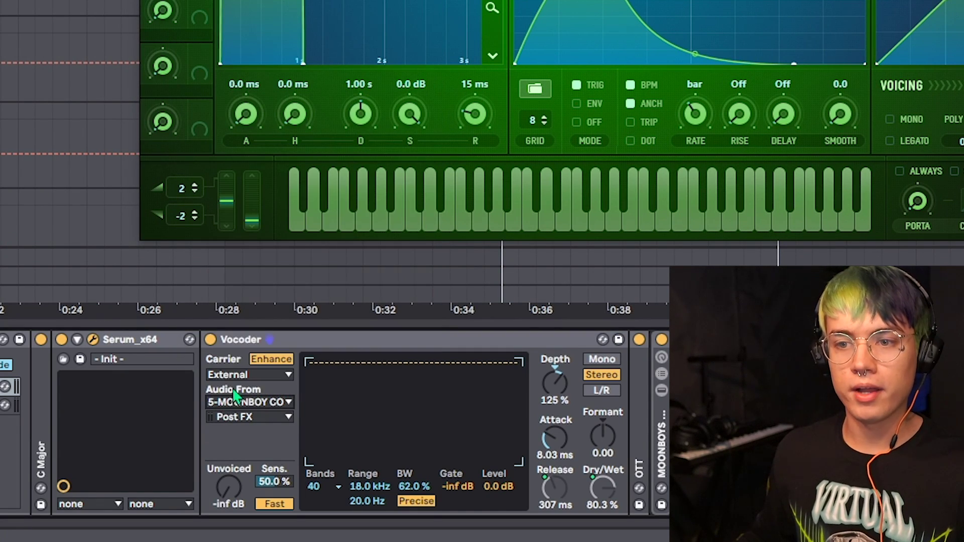
left_click(232, 399)
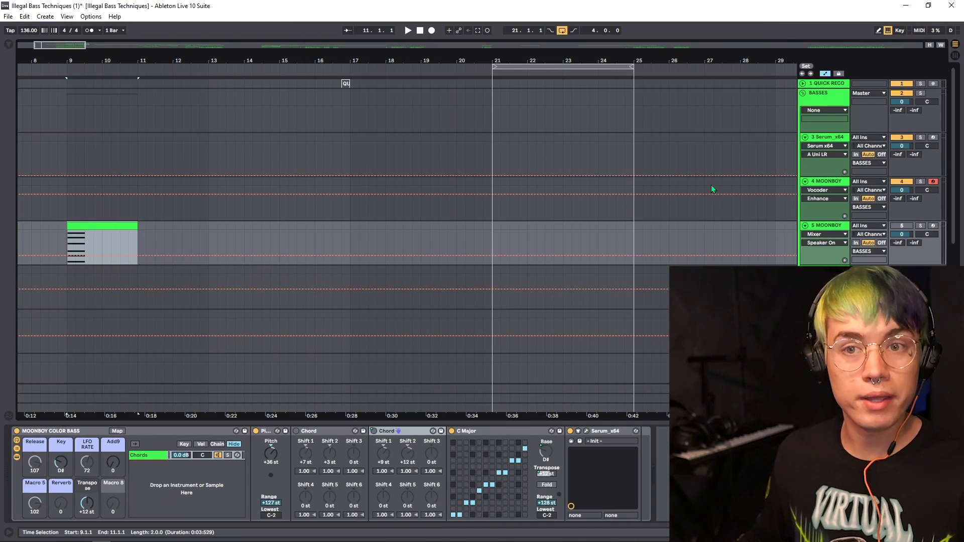
Step: Audition the chord layer on track 5 and briefly open the Serum at the end of its rack
key("space")
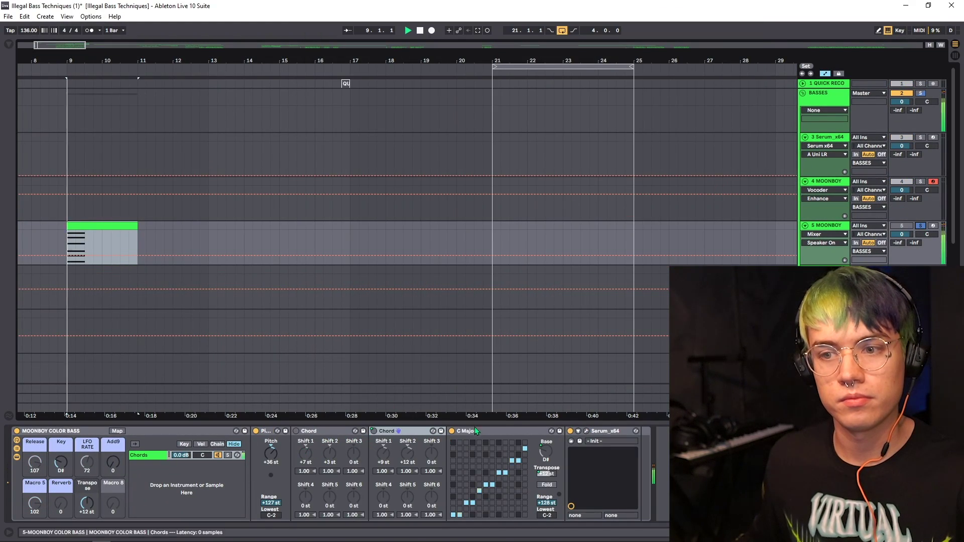
left_click(586, 429)
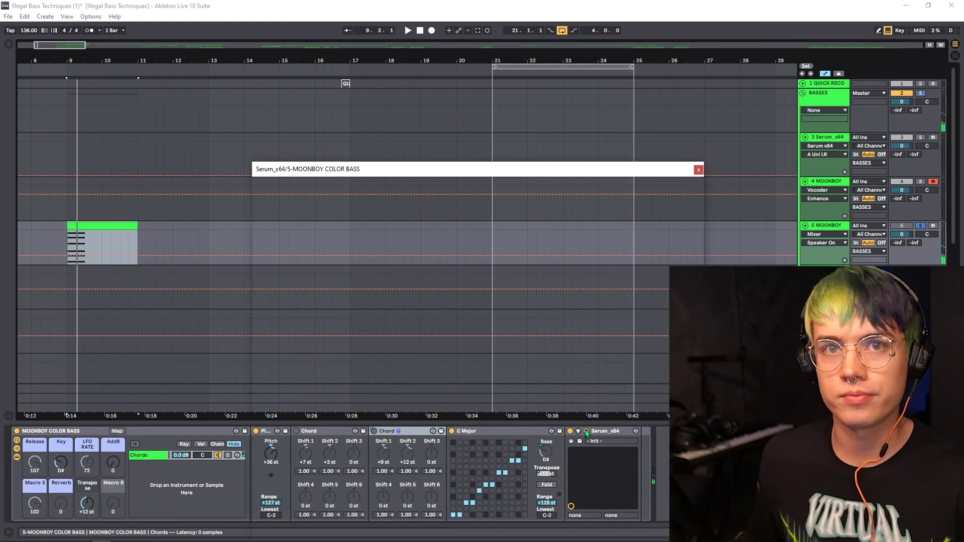
left_click(698, 169)
key("space")
left_click(828, 226)
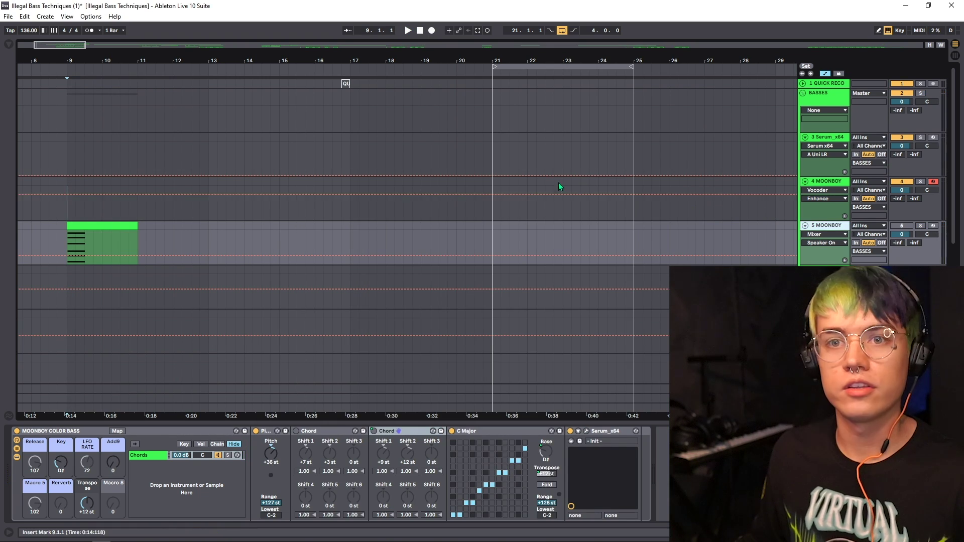
Step: Play the color bass track from bar 9 to hear the vocoded bass with its Serum open
left_click(72, 230)
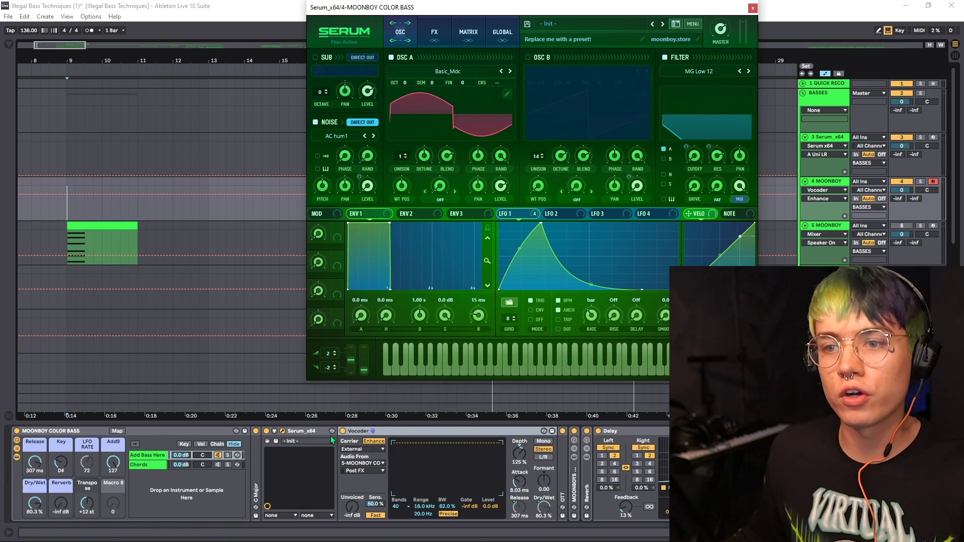
key("space")
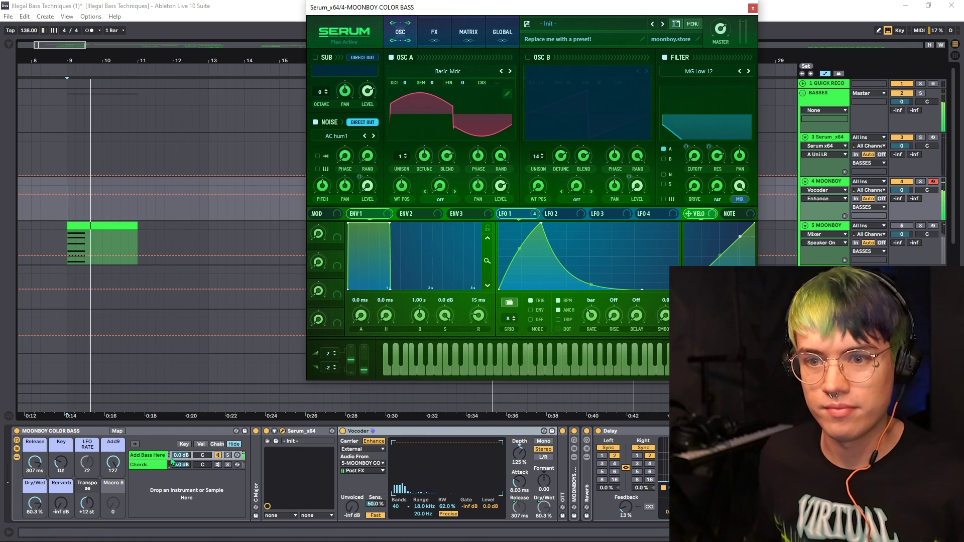
key("space")
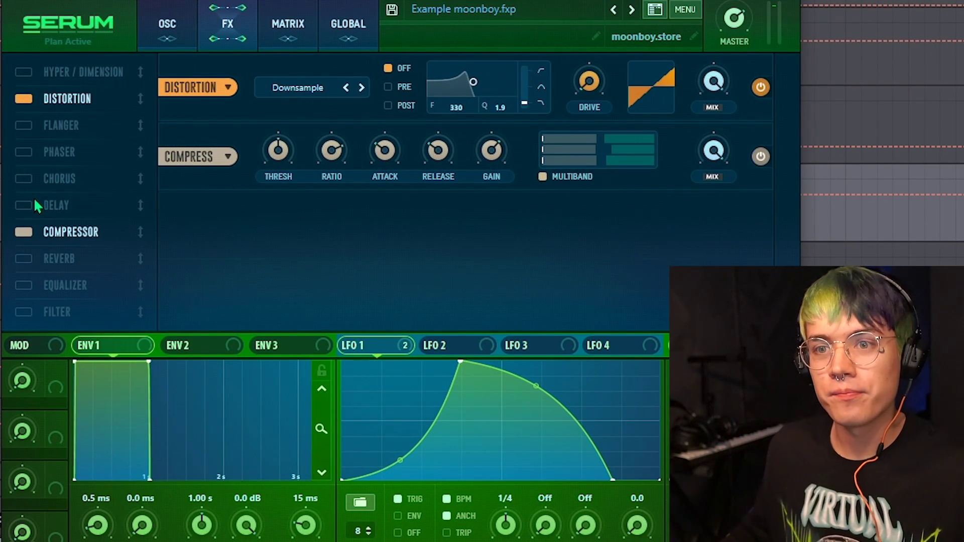
Step: Enable the delay effect in the Example moonboy preset and set its linked left and right times to 27.37
left_click(35, 203)
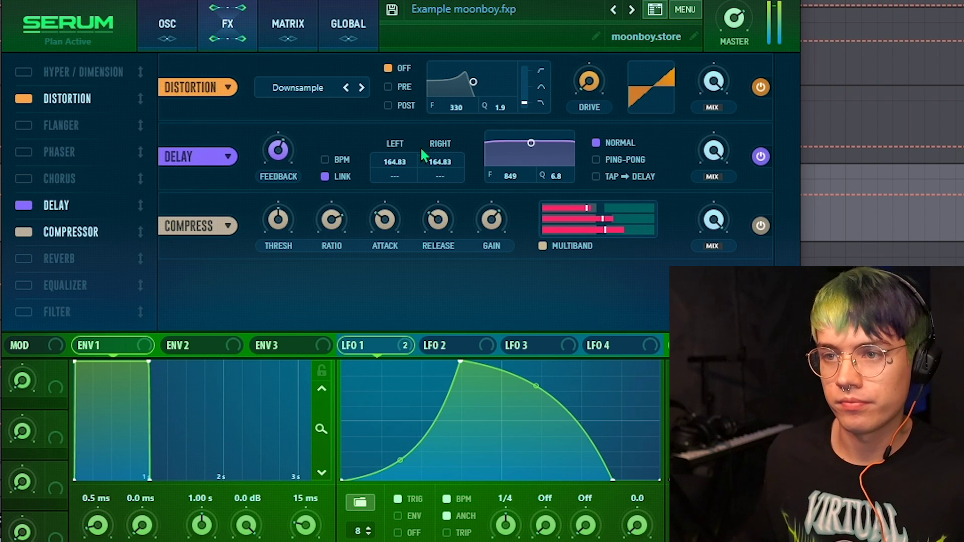
left_click_drag(394, 168, 405, 240)
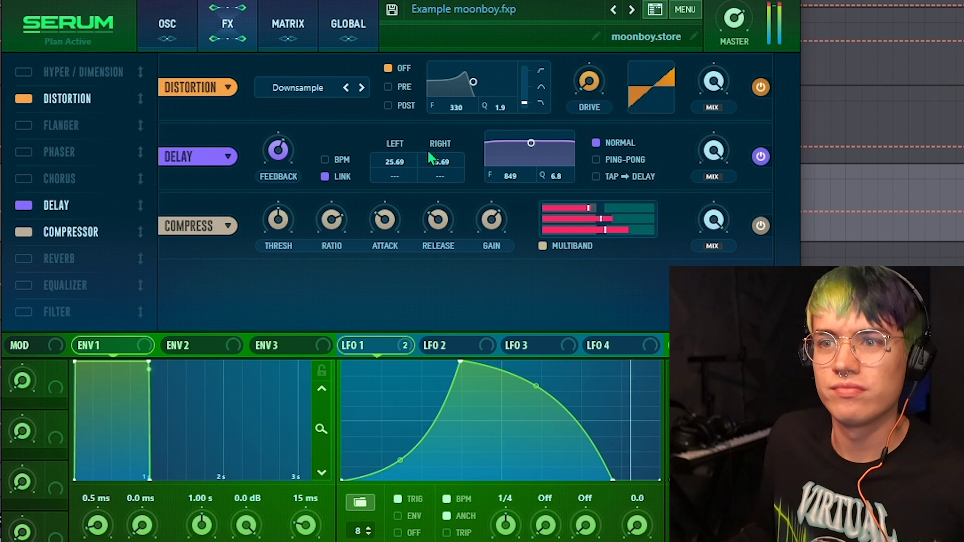
left_click_drag(405, 158, 406, 159)
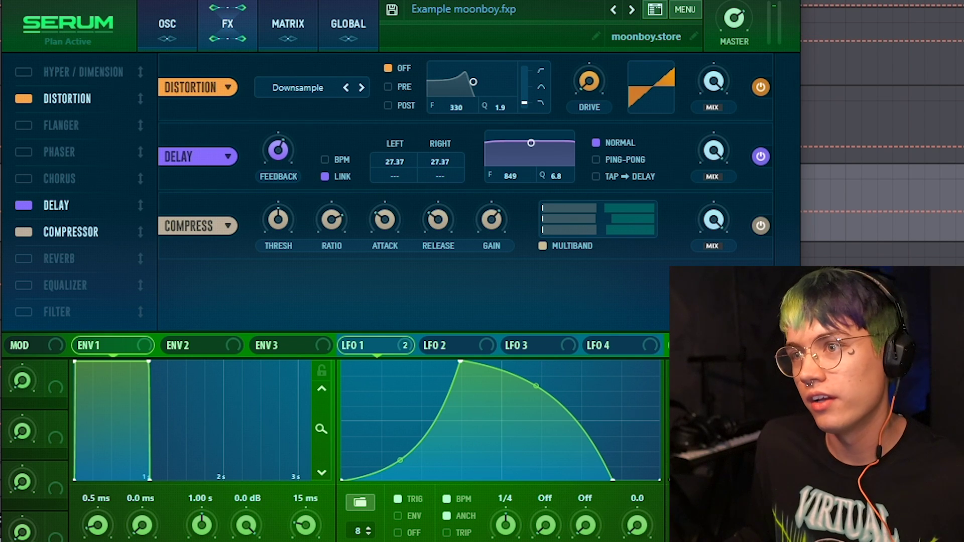
key("ctrl+alt+p")
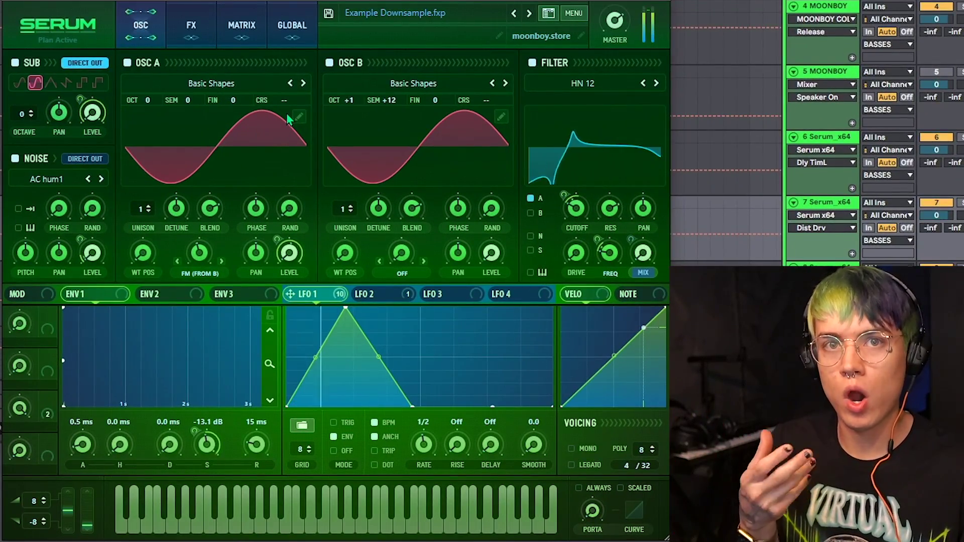
Step: Enable distortion in the Example Downsample preset, choose the Downsample mode and sweep its drive amount
left_click(183, 25)
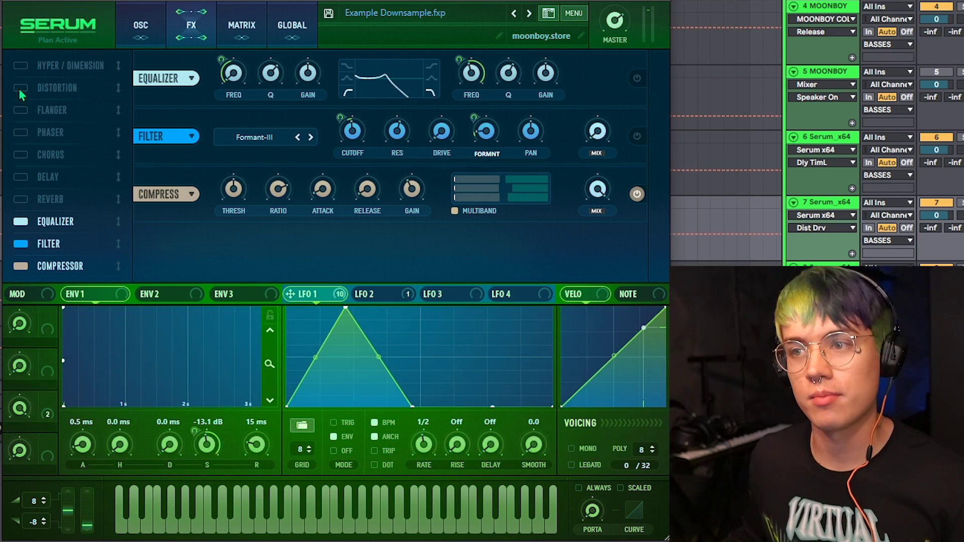
left_click(19, 88)
left_click(253, 79)
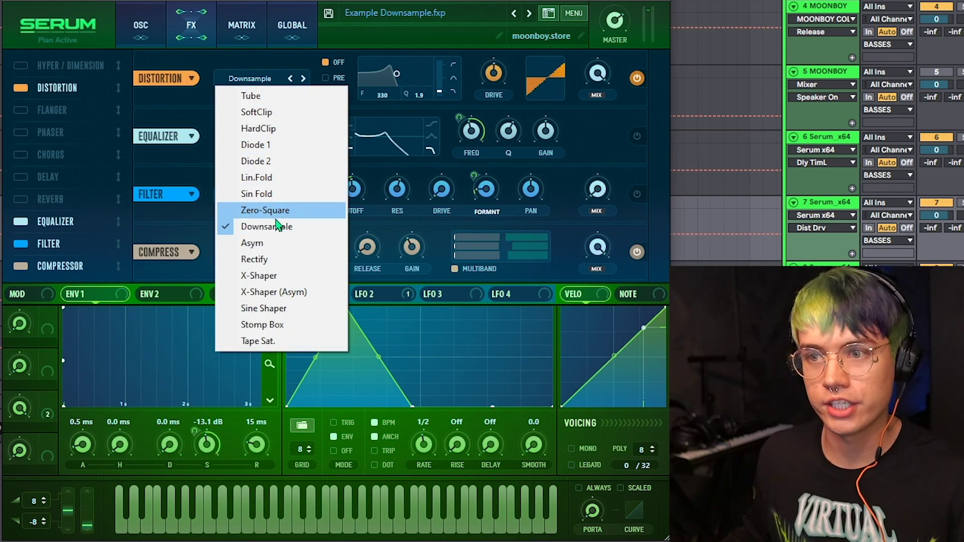
left_click(251, 226)
left_click_drag(486, 90, 511, 18)
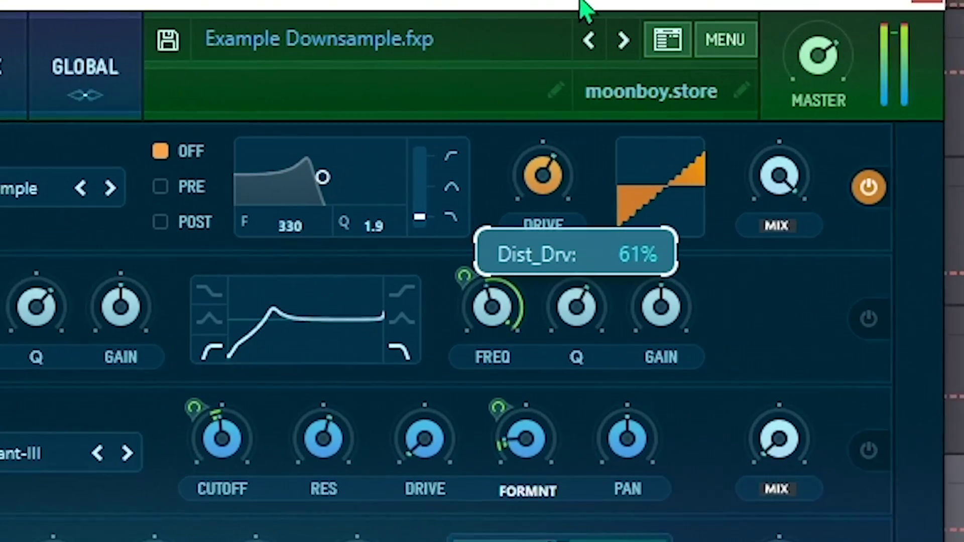
left_click_drag(588, 43, 622, 37)
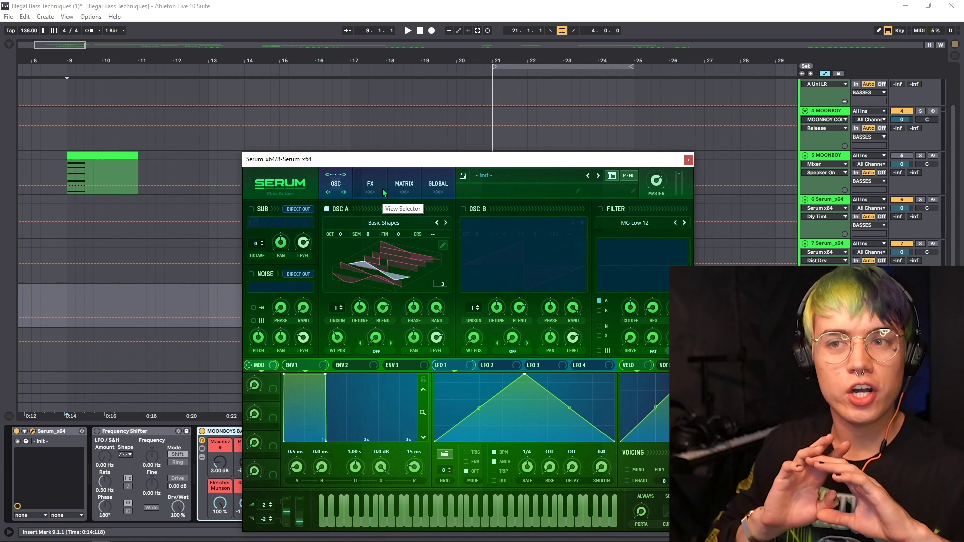
Step: View the effects page of the Serum on track 8, hide its window and activate the Frequency Shifter
left_click(364, 196)
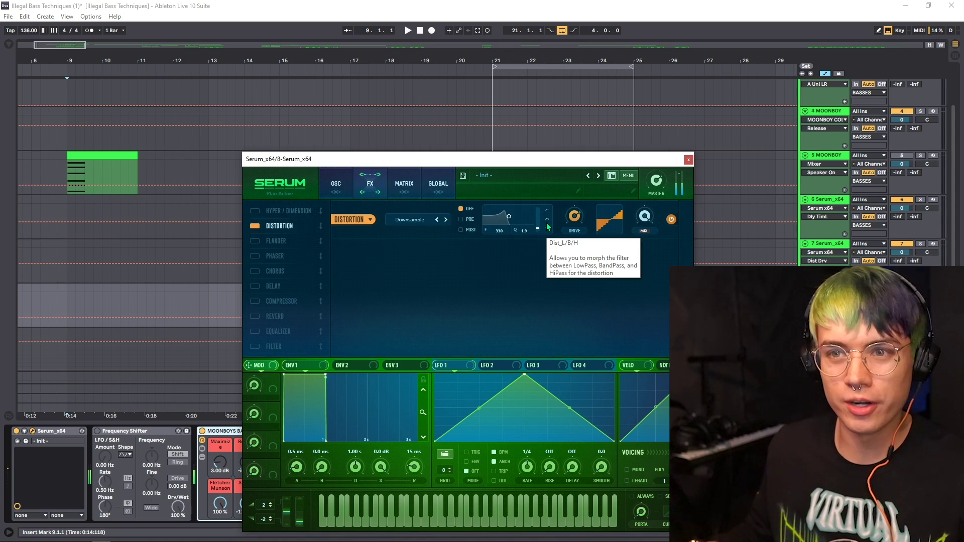
key("ctrl+alt+p")
left_click(96, 431)
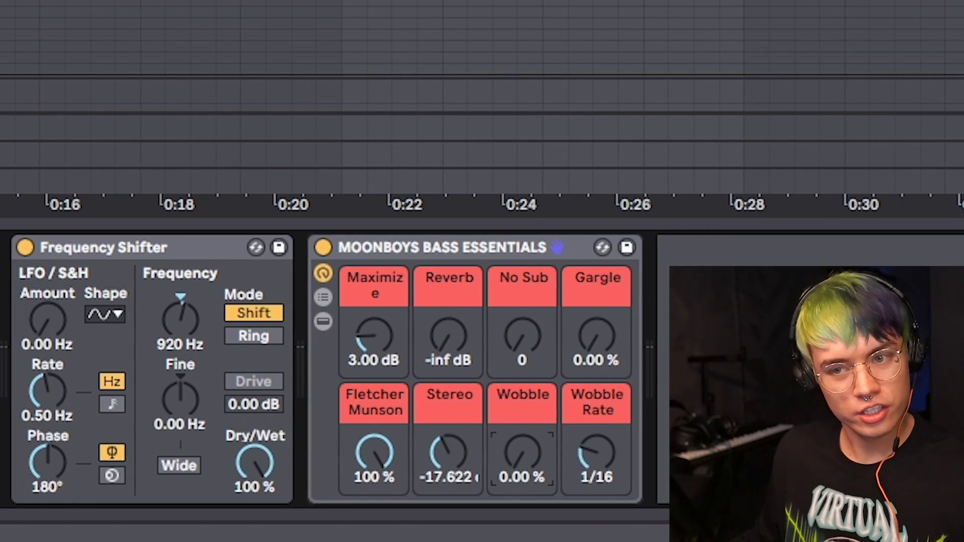
Step: Set the Wobble macro of MOONBOYS BASS ESSENTIALS to 100% and lower the Frequency Shifter's coarse frequency
left_click_drag(523, 452, 525, 295)
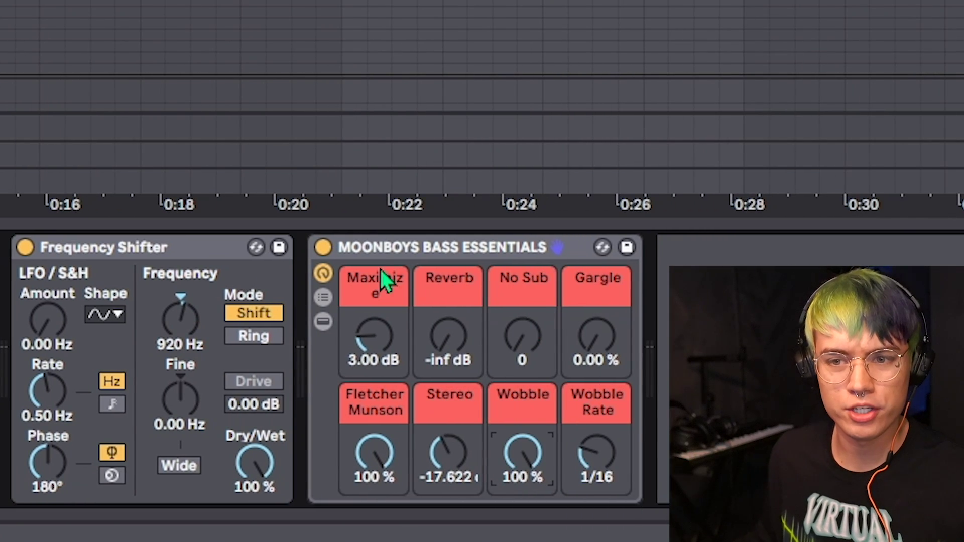
left_click(392, 249)
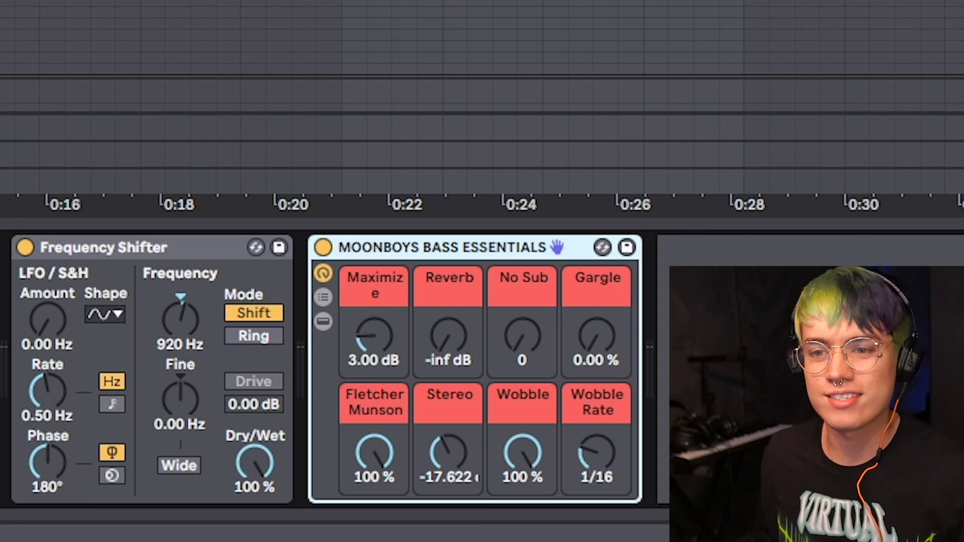
mouse_move(180, 320)
left_mouse_down()
mouse_move(180, 311)
mouse_move(181, 362)
mouse_move(180, 333)
left_mouse_up()
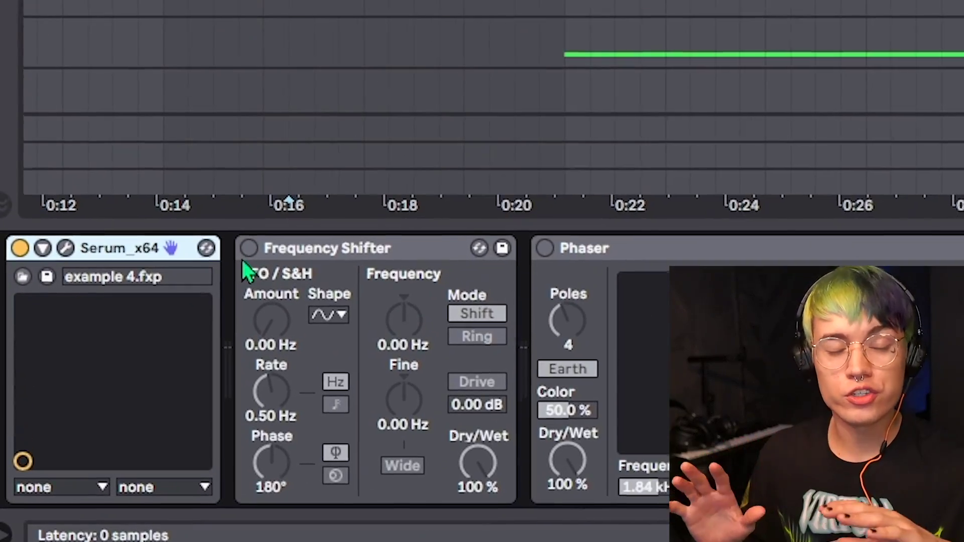
Step: Enable the Frequency Shifter following the example 4 Serum and set its Dry/Wet to about 37.3% during playback
left_click(249, 248)
left_click_drag(479, 461, 479, 474)
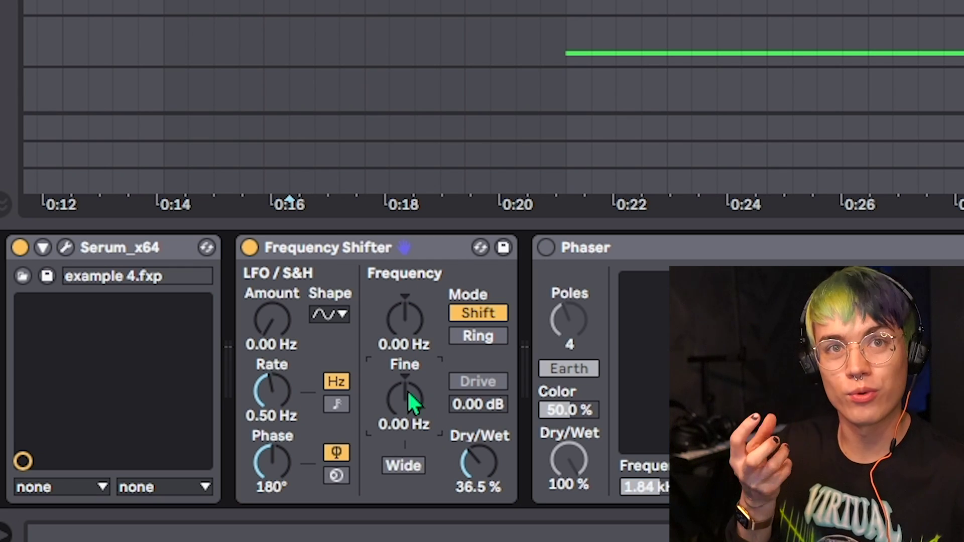
key("space")
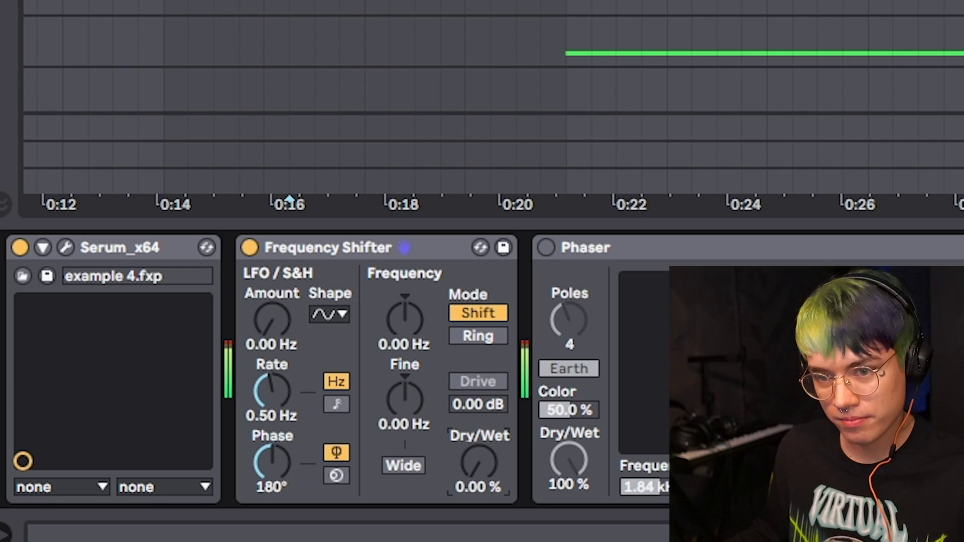
left_click_drag(477, 465, 477, 442)
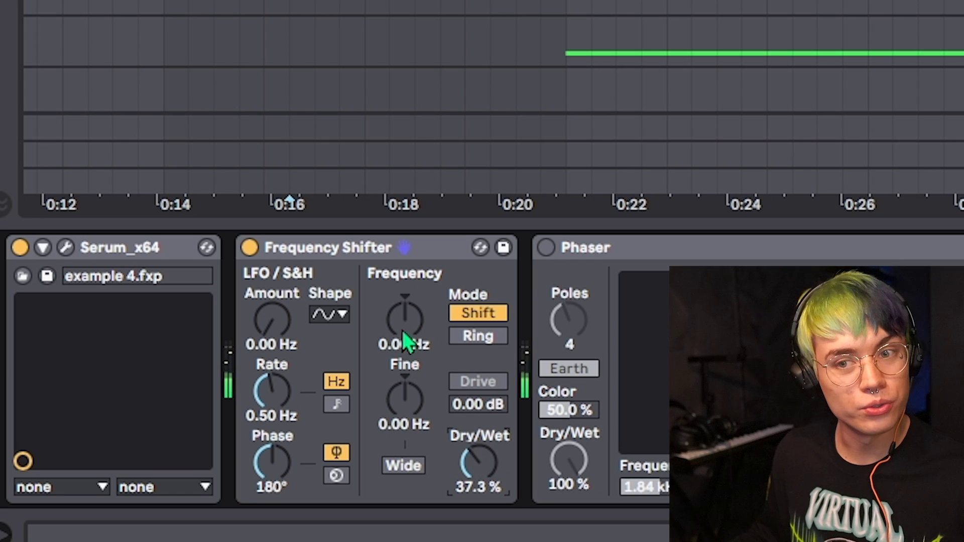
Step: Shift the Frequency Shifter's Fine frequency slightly below zero, starting with -1.02 Hz, and adjust it in the second example too
left_click_drag(405, 382, 405, 397)
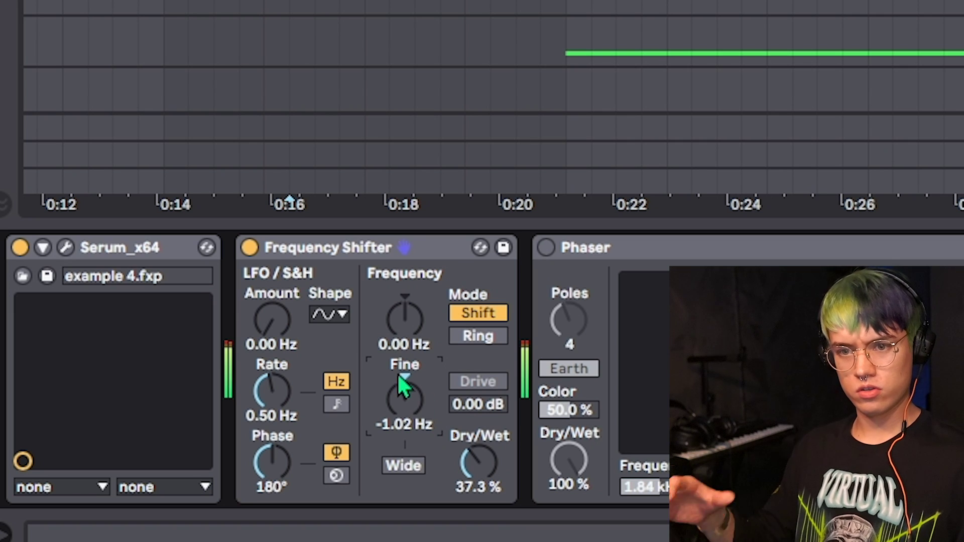
left_click_drag(404, 389, 404, 399)
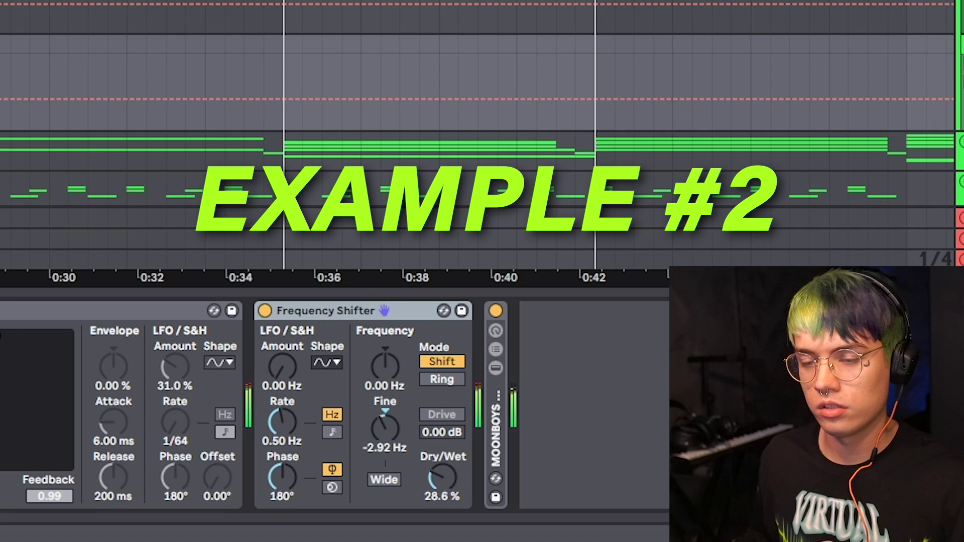
left_click_drag(365, 391, 385, 422)
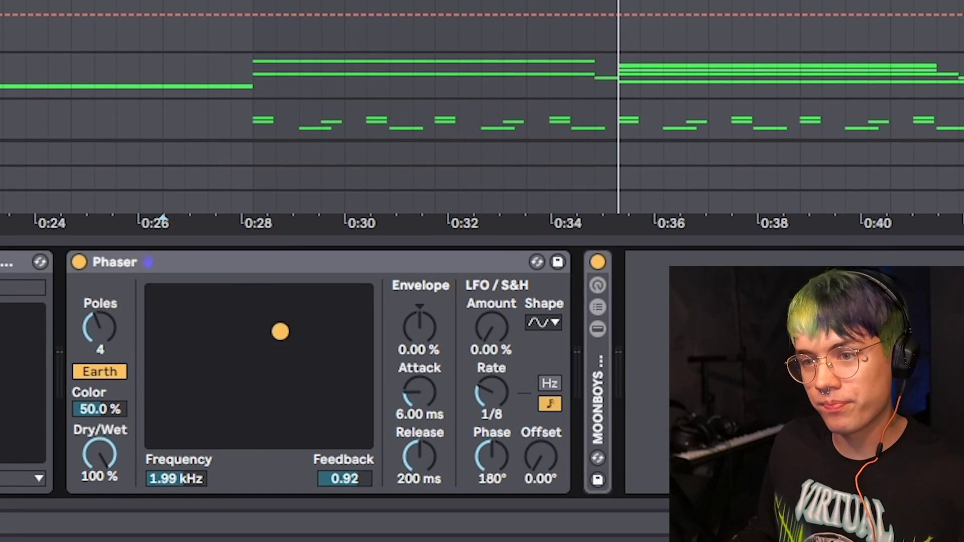
Step: Raise the Phaser's feedback to 0.99 and set its frequency to 1.86 kHz
left_click_drag(360, 457, 352, 461)
left_click_drag(258, 340, 275, 292)
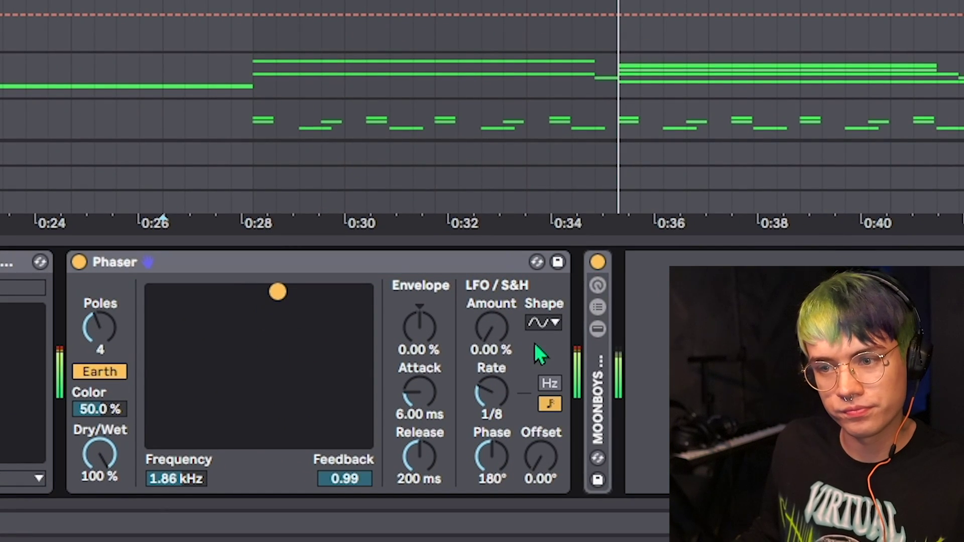
Step: Set the Phaser's LFO rate to 1/64 with the amount at about 47.6%, and lower its frequency to 1.32 kHz
left_click_drag(490, 333, 490, 308)
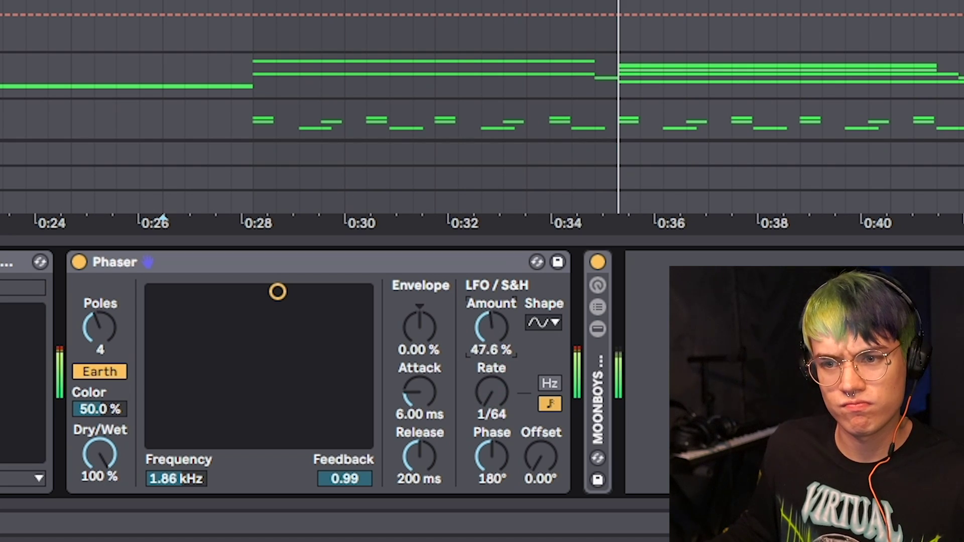
left_click_drag(273, 337, 241, 340)
left_click_drag(246, 294, 266, 291)
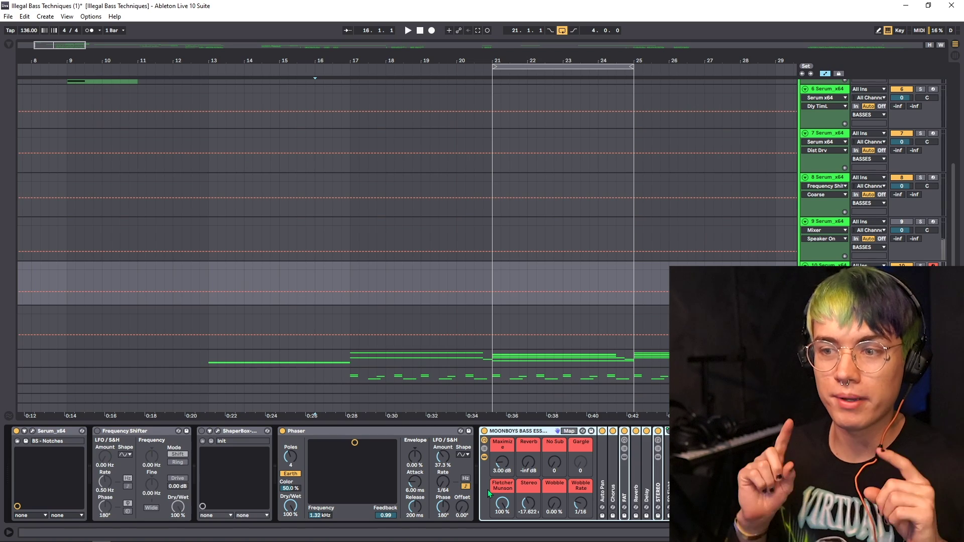
Step: Fold the MOONBOYS BASS ESSENTIALS rack and audition the Example3 Serum bass on track 20 with its plugin window moved aside
double_click(503, 432)
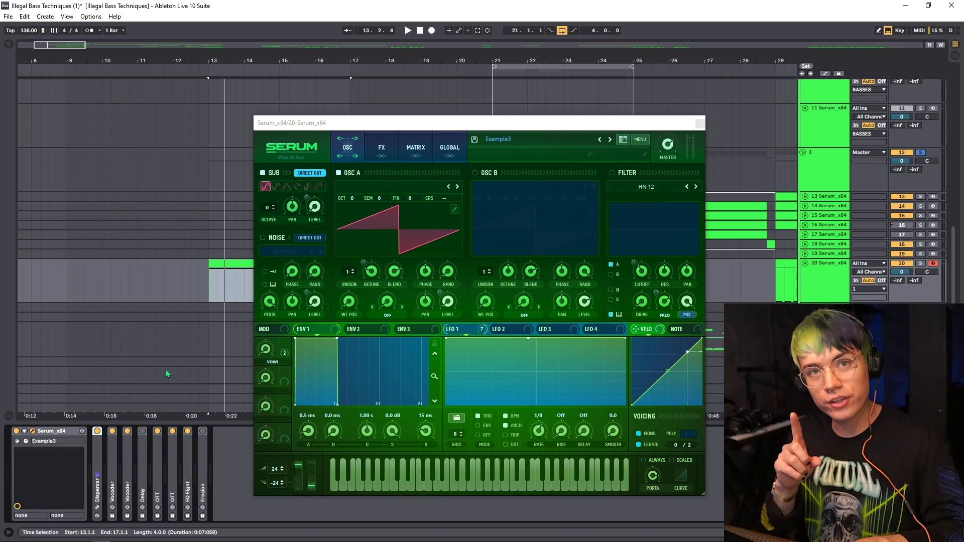
key("a")
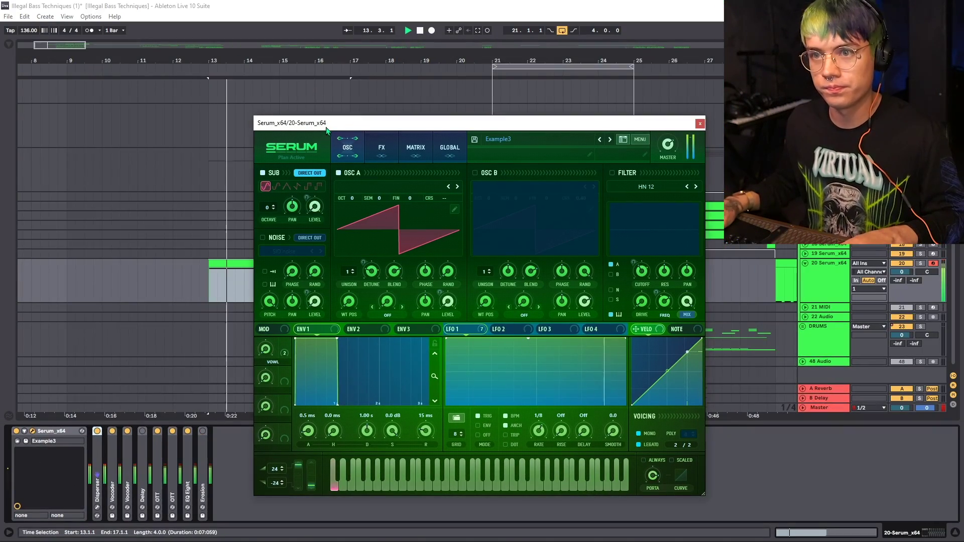
left_click_drag(326, 121, 429, 121)
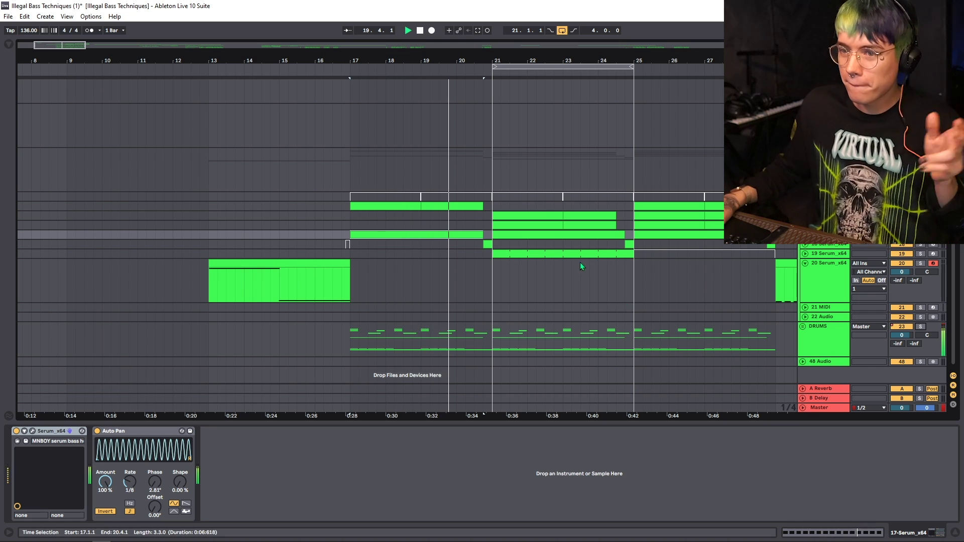
Step: Deactivate the track 19 Serum clip at bar 21 and alternate the active bass clips between track 15 at bar 21 and track 13 at bar 23
left_click(534, 252)
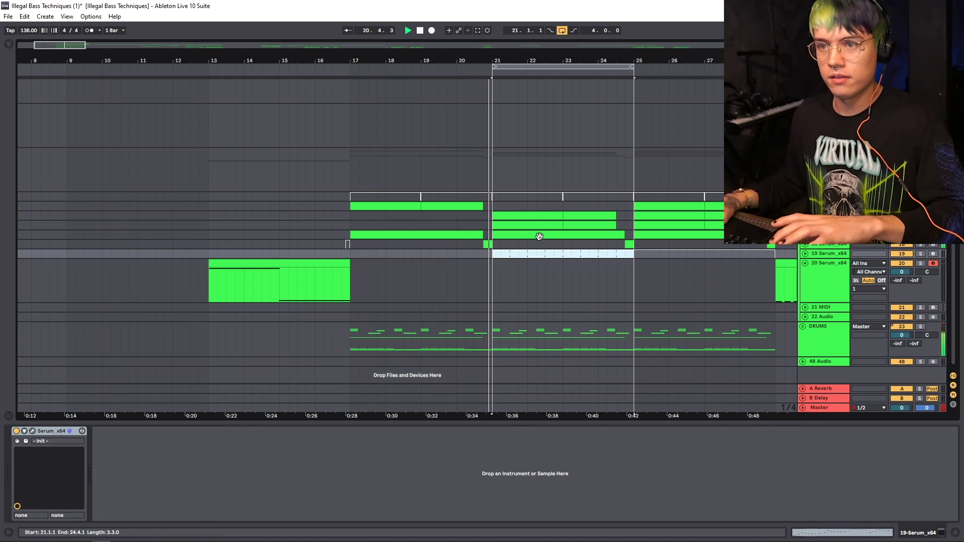
left_click(507, 215)
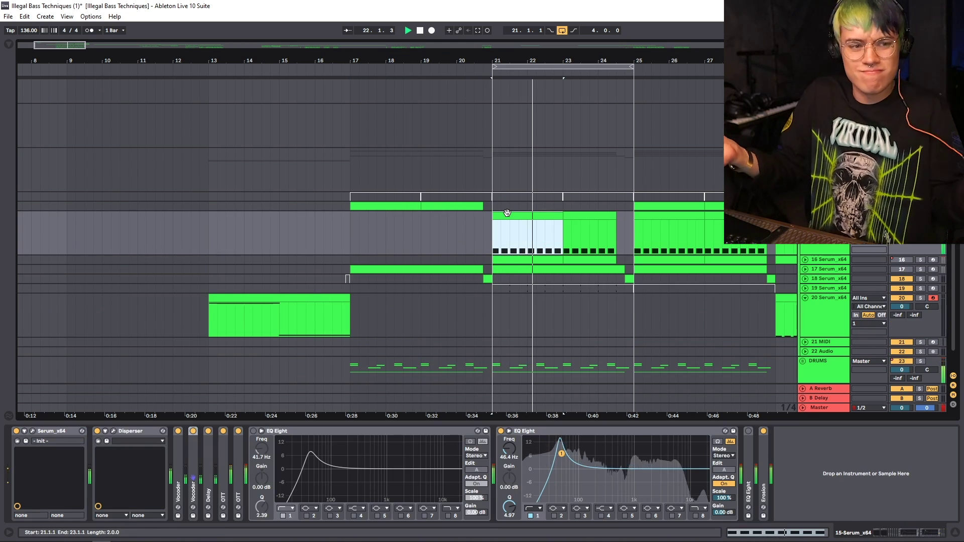
left_click(573, 219)
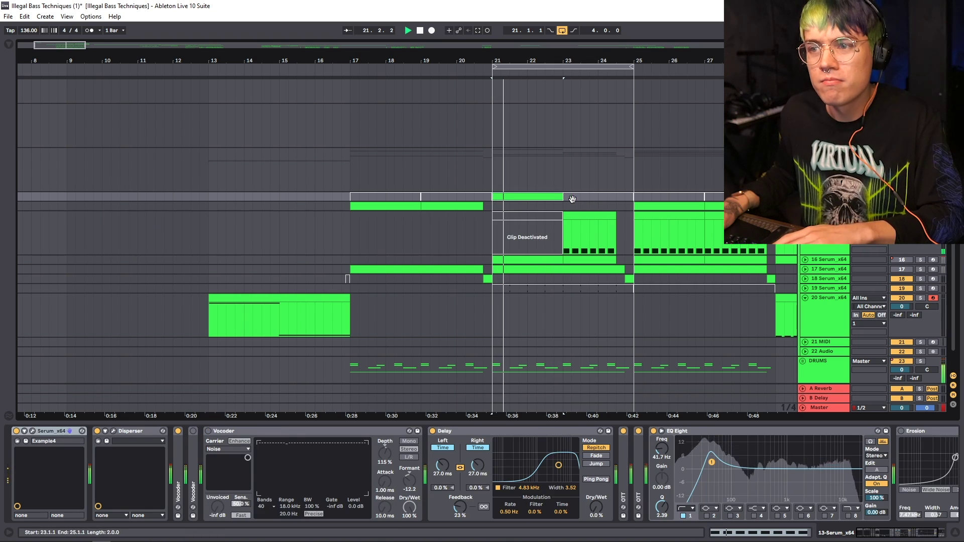
key("0")
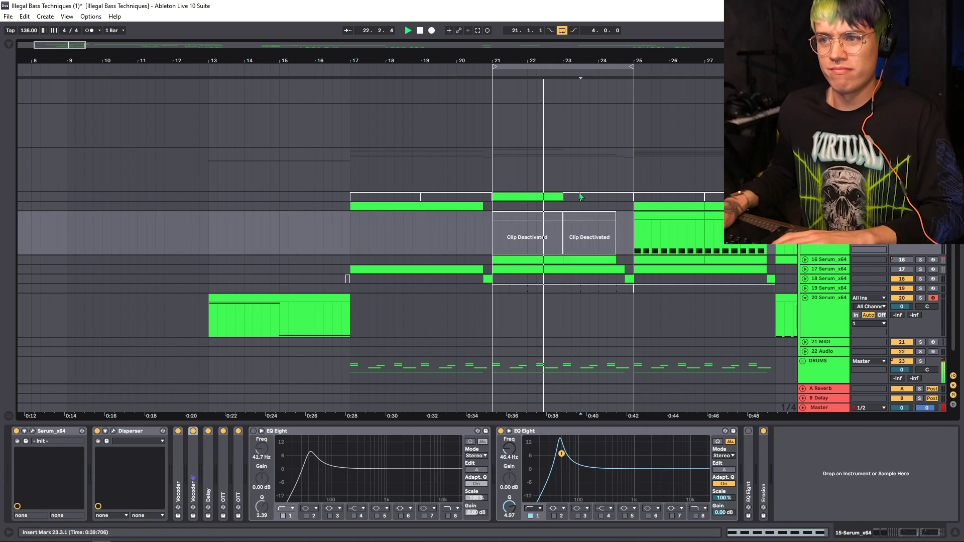
key("space")
Step: Transpose all notes of the track 15 Serum clip at bar 21 up five octaves to C3 and play it back
key("shift+Tab")
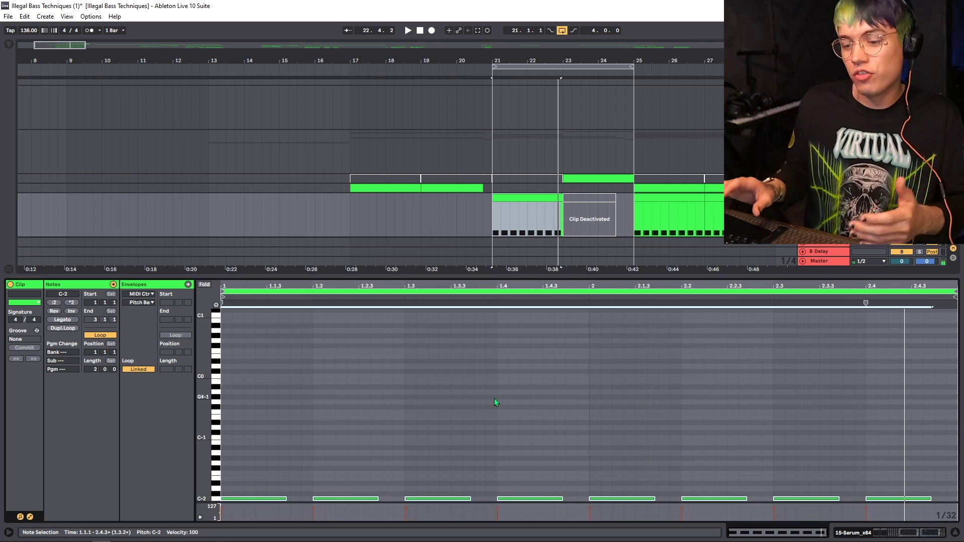
left_click(495, 400)
key("ctrl+a")
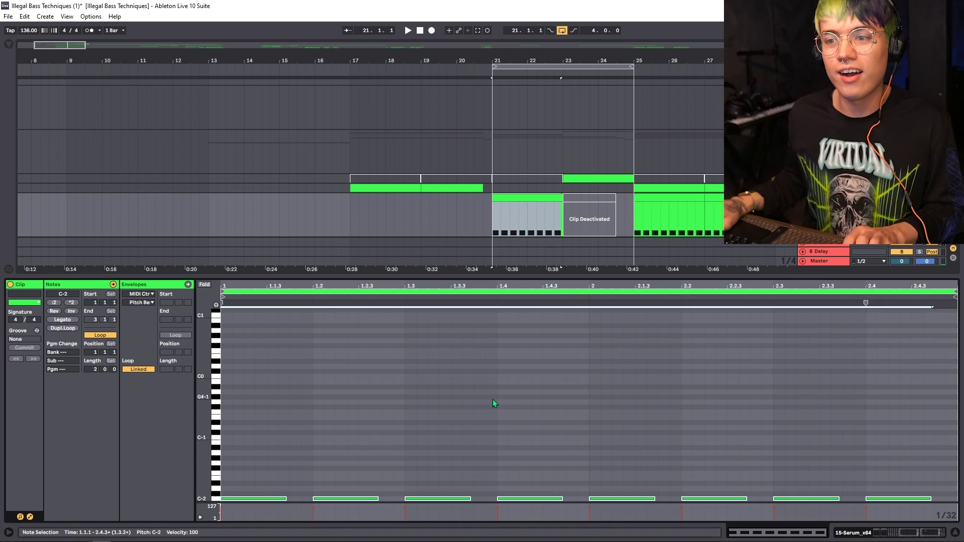
key("shift+Up")
key("shift+Up")
key("shift+Up")
key("shift+Up")
key("shift+Up")
key("space")
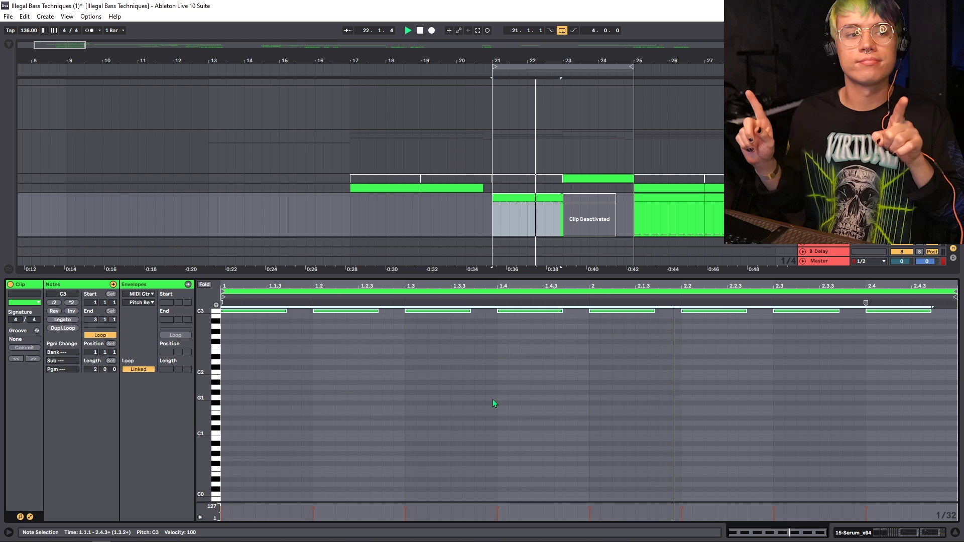
Step: Transpose the clip's selected notes down five octaves to C-2 during playback
key("shift+Down")
key("shift+Down")
key("shift+Down")
key("shift+Down")
key("shift+Down")
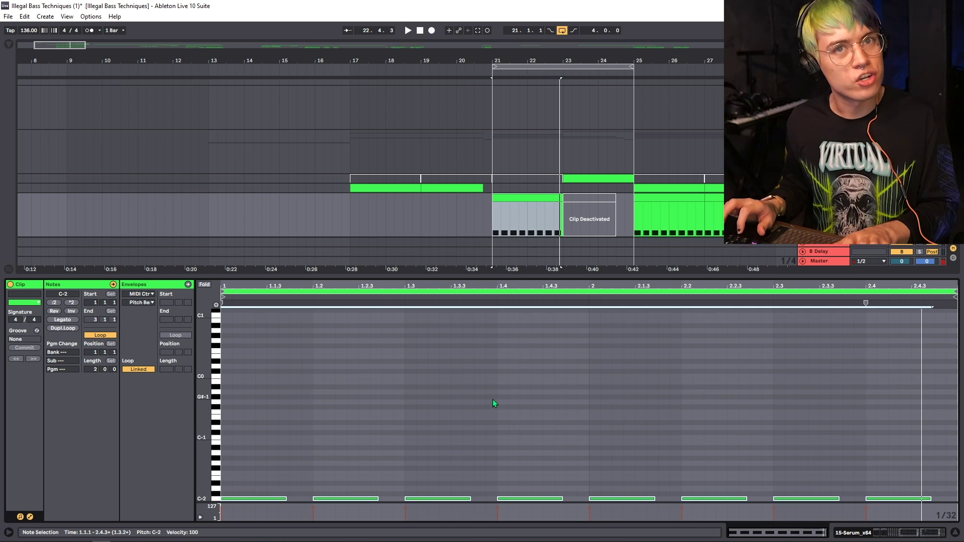